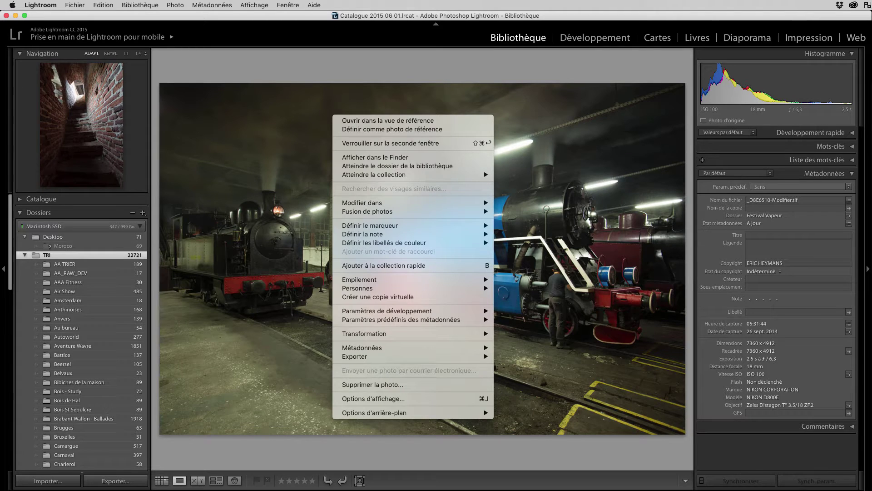
- Open a copy of the locomotive photo with its Lightroom corrections in Silver Efex Pro 2 as a 16-bit sRGB TIFF
mouse_move(392, 203)
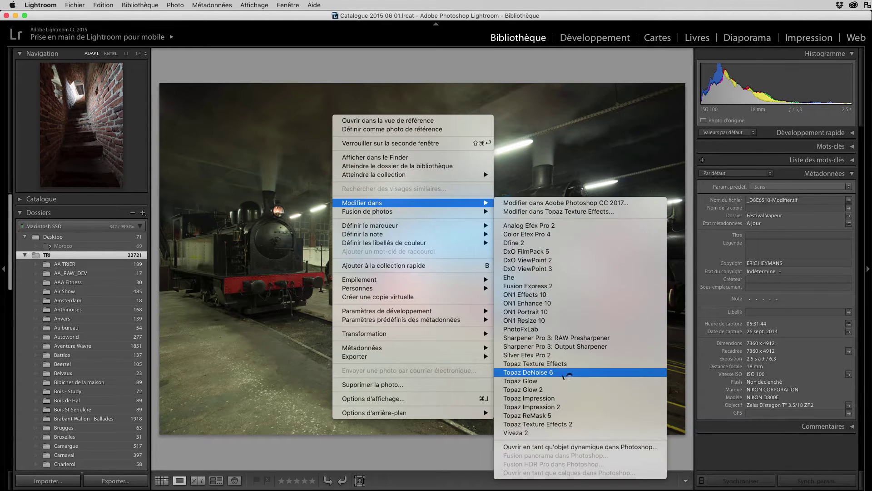
left_click(552, 358)
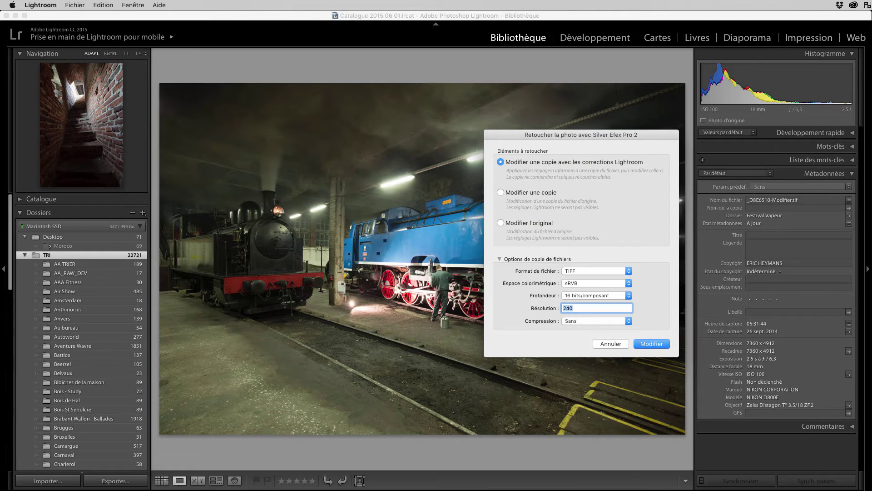
left_click(655, 344)
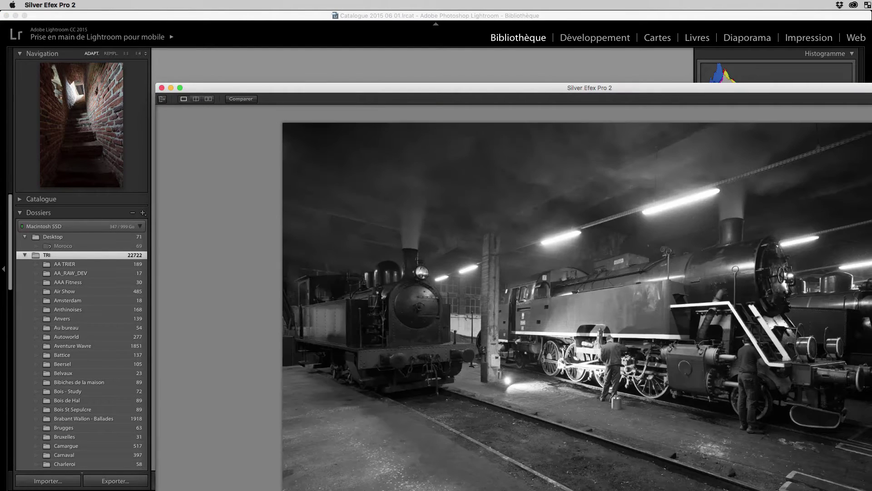
left_click_drag(364, 87, 182, 6)
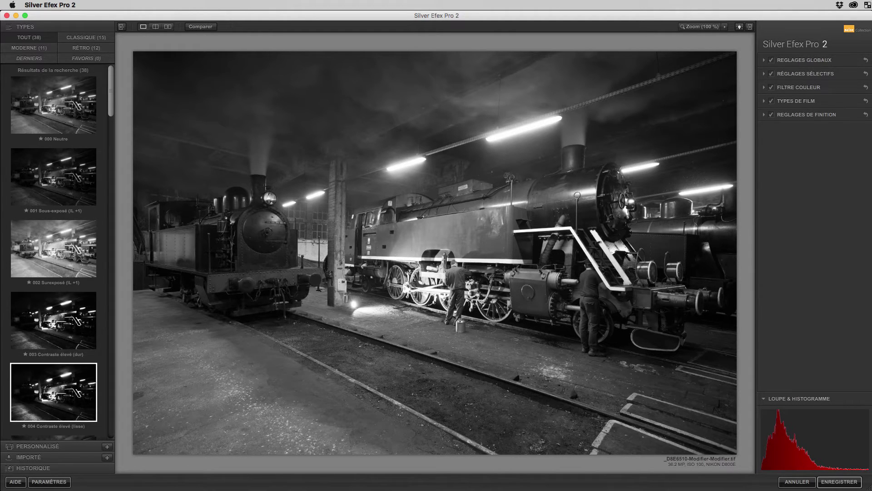
- Apply the 005 Haute structure (dure) preset to the photo and compare it with the original version
scroll(54, 252, "down", 5)
scroll(54, 391, "down", 1)
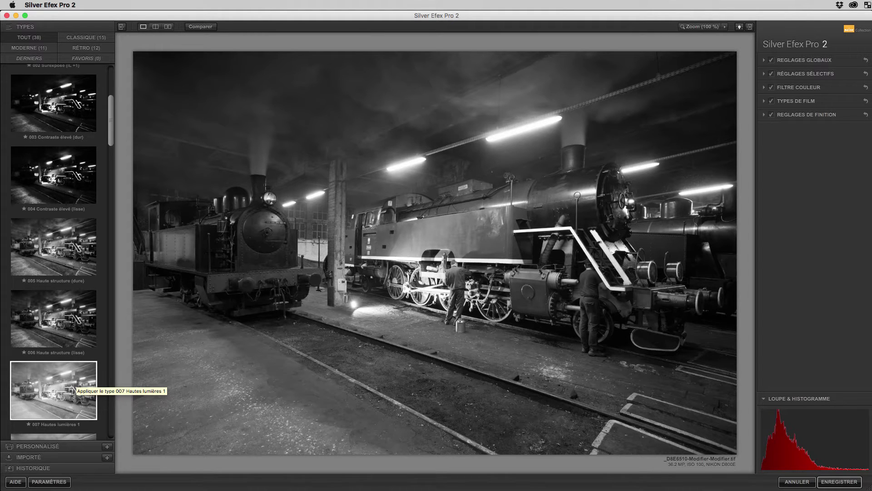
scroll(75, 390, "down", 2)
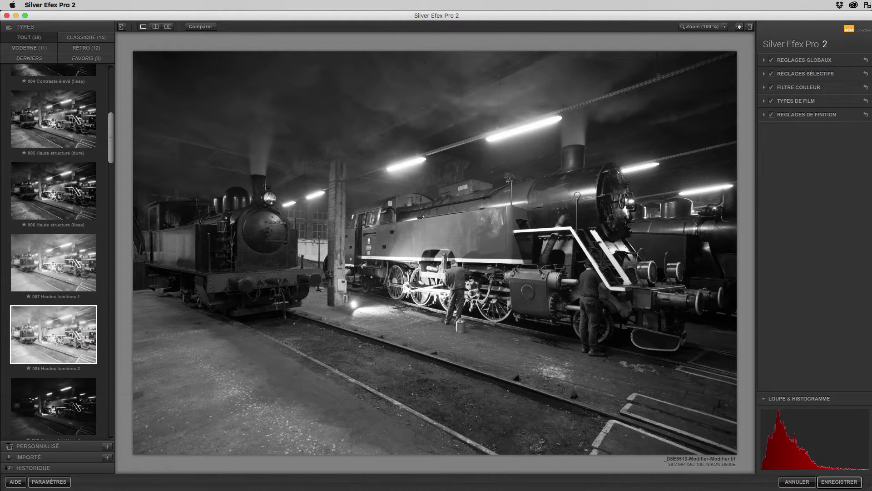
scroll(53, 187, "up", 1)
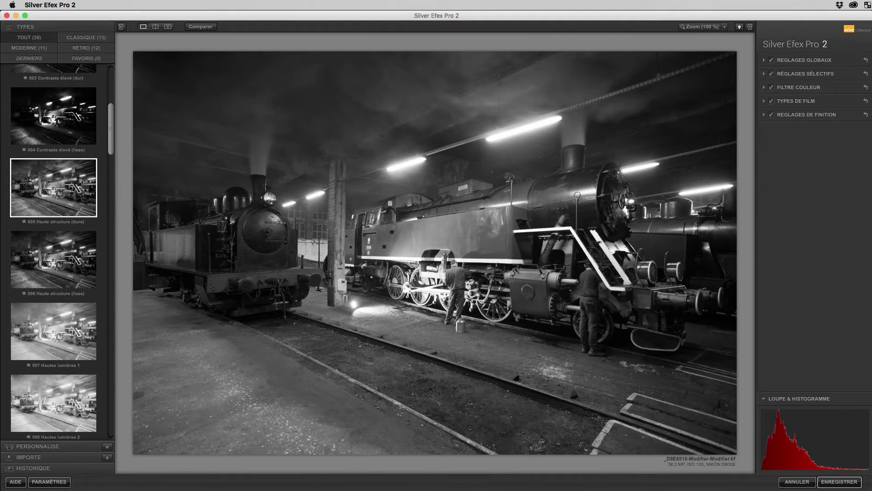
left_click(54, 187)
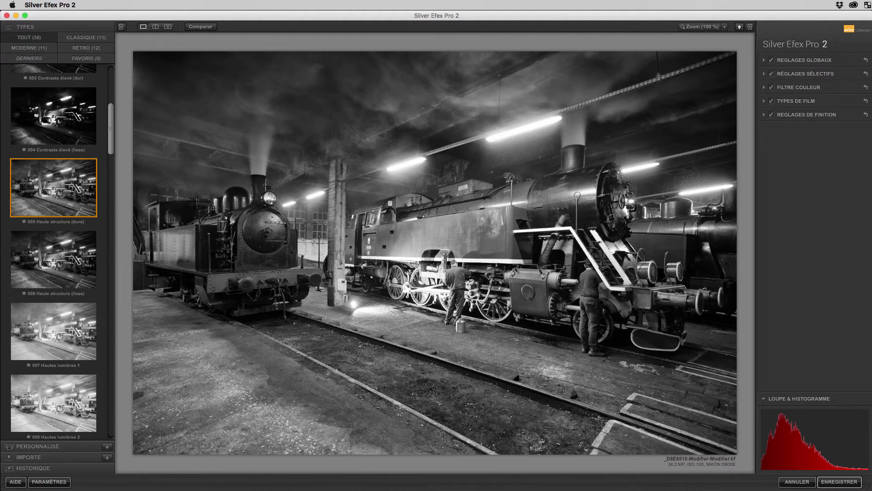
key("p")
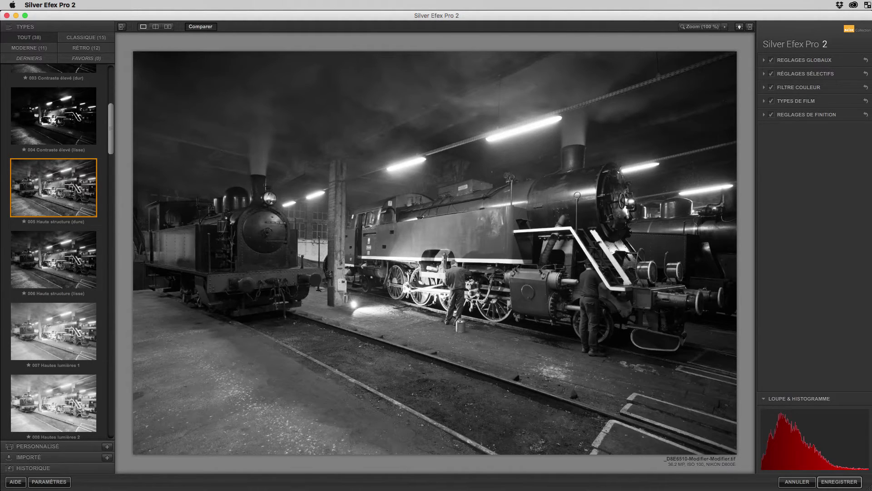
key("p")
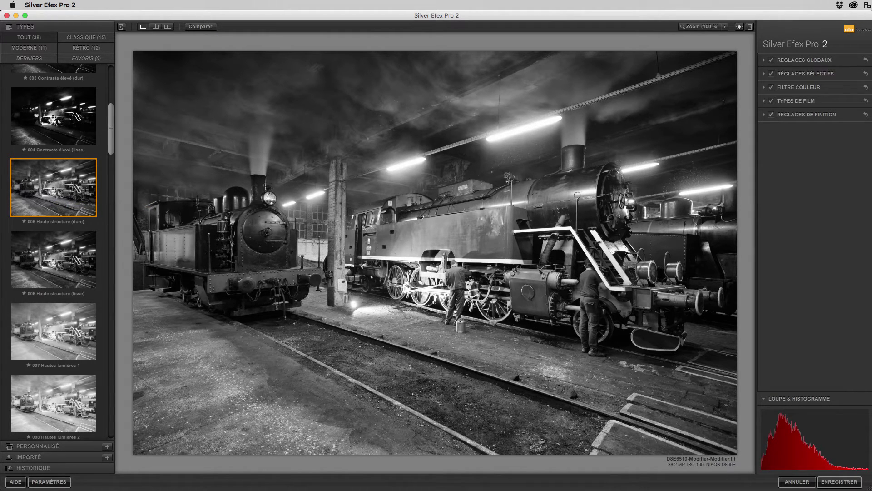
- Expand the finishing, film type, colour filter, selective and global adjustment sections
left_click(765, 114)
left_click(765, 101)
left_click(764, 87)
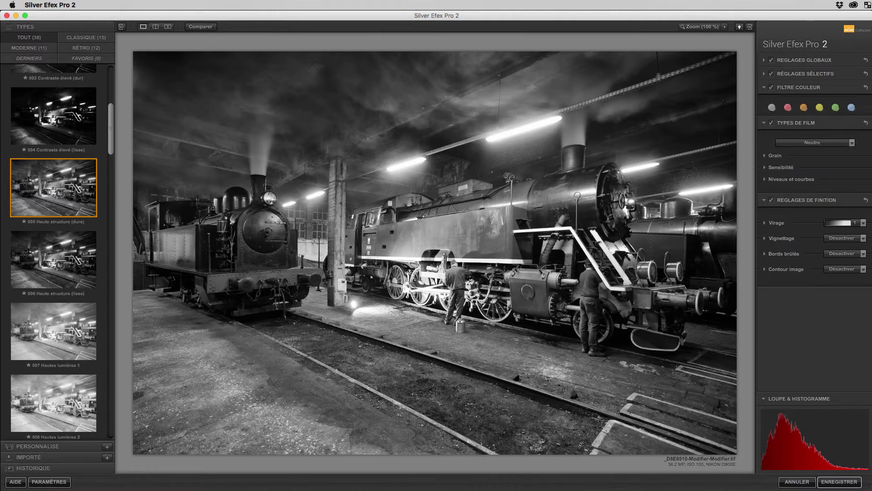
left_click(764, 74)
left_click(764, 60)
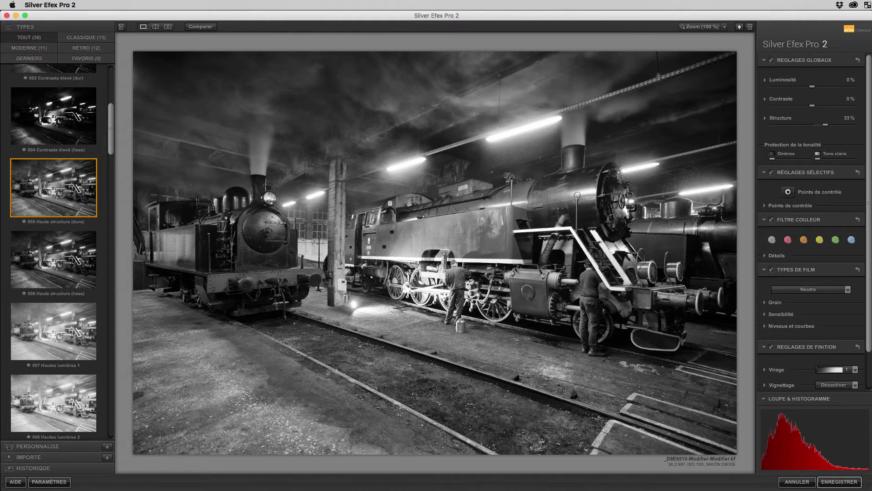
- Add a control point on the ground in the photo's lower left with luminosity -27%, adjusting its position with the mask shown
left_click(765, 206)
left_click(788, 191)
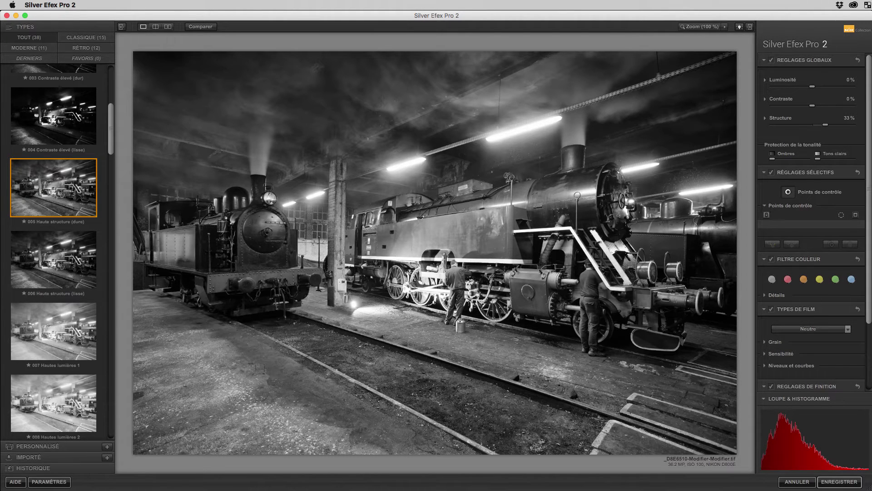
left_click(234, 372)
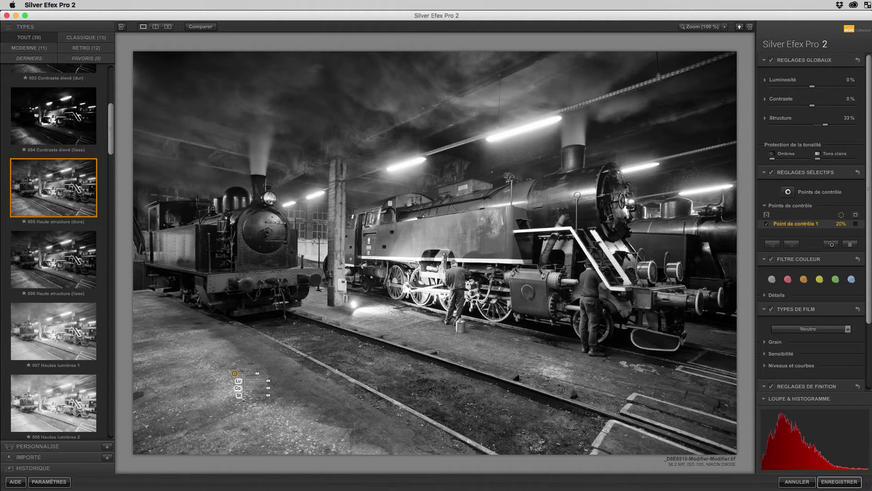
left_click_drag(268, 380, 263, 381)
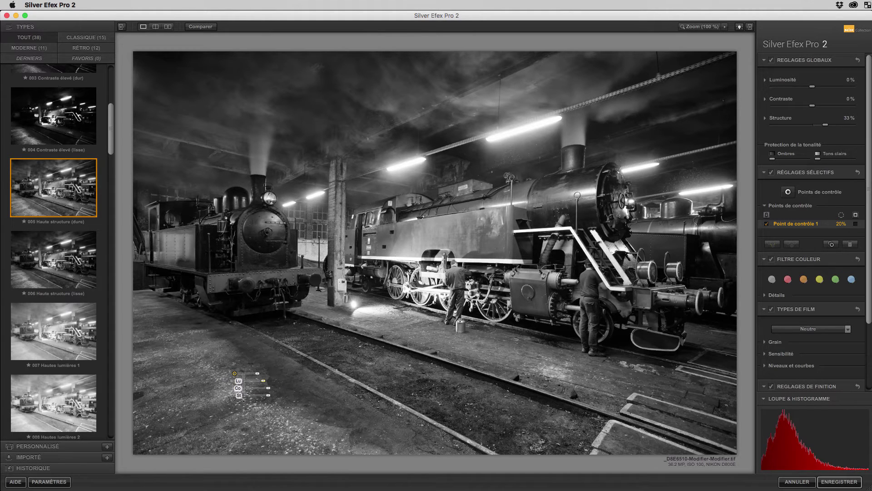
left_click(855, 223)
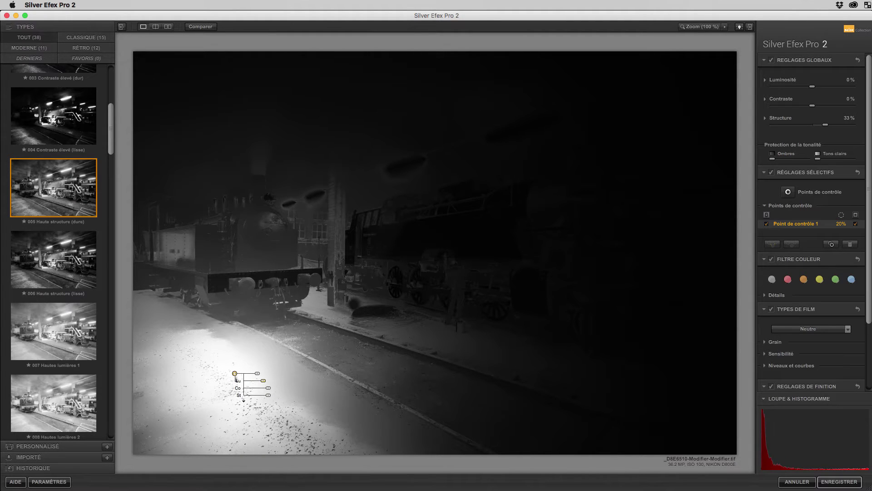
mouse_move(234, 373)
left_mouse_down()
mouse_move(279, 385)
mouse_move(246, 207)
mouse_move(426, 238)
mouse_move(456, 178)
mouse_move(485, 235)
mouse_move(550, 227)
mouse_move(444, 230)
mouse_move(257, 377)
mouse_move(237, 367)
mouse_move(226, 384)
mouse_move(242, 388)
left_mouse_up()
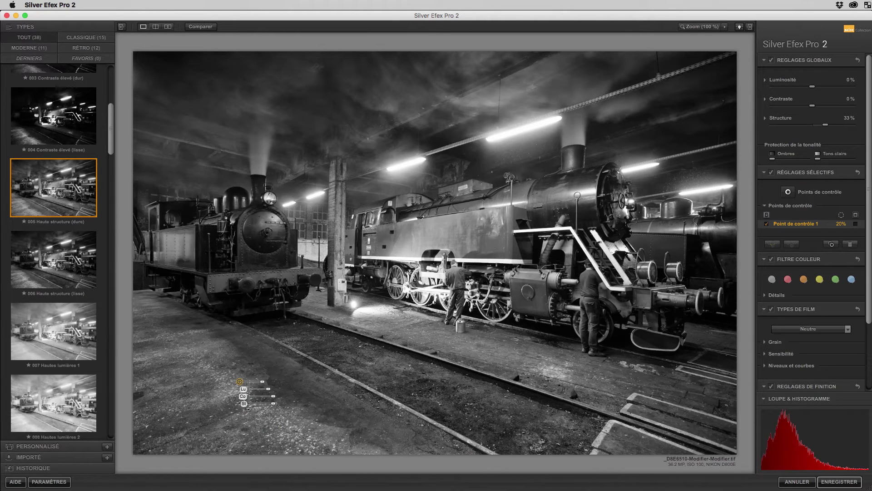
- Darken the lower-left ground control point slightly further and raise its structure
left_click(268, 389)
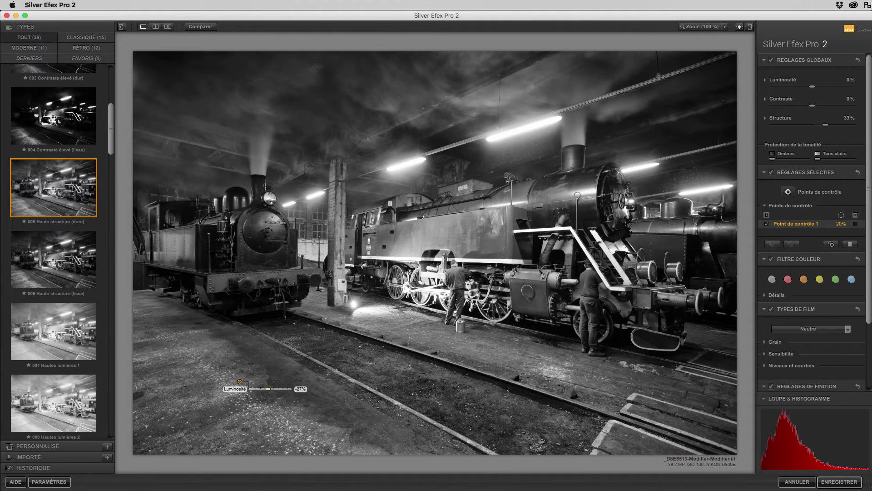
left_click_drag(268, 389, 266, 389)
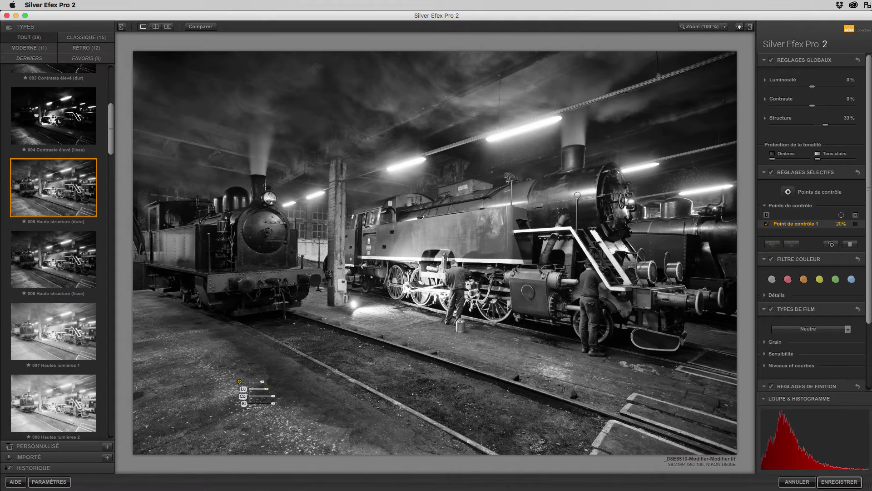
left_click_drag(273, 403, 280, 403)
- Duplicate the ground control point twice, placing the copies on the pavement in front of the right locomotive, and check the masks
key("super+d")
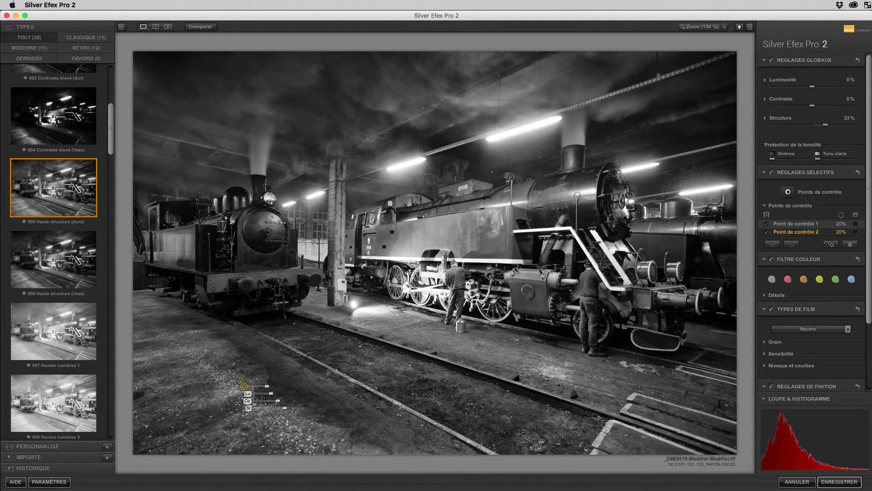
left_click_drag(245, 387, 476, 356)
key("super+d")
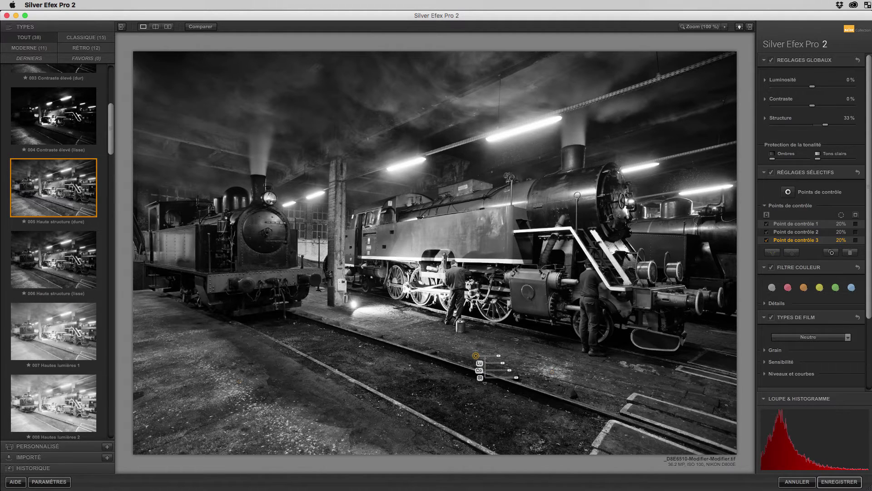
left_click(856, 215)
- Add a control point on the smoke above the right locomotive's chimney and raise its luminosity
left_click(788, 191)
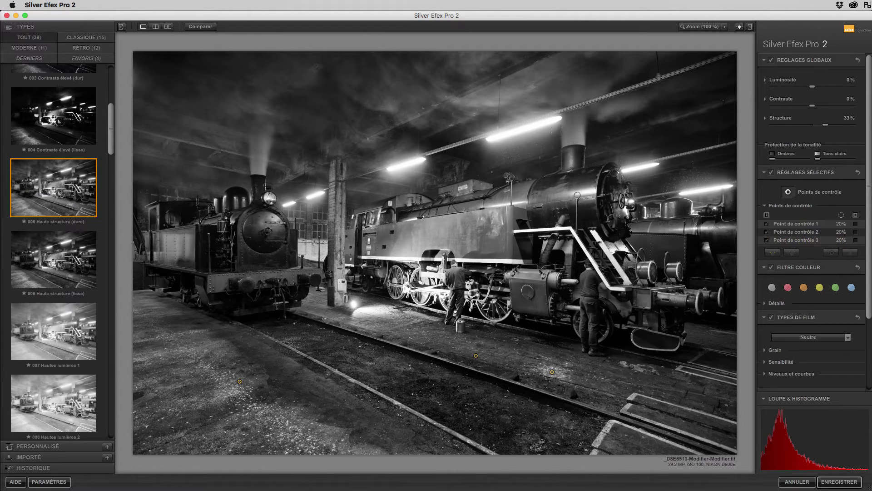
left_click(574, 127)
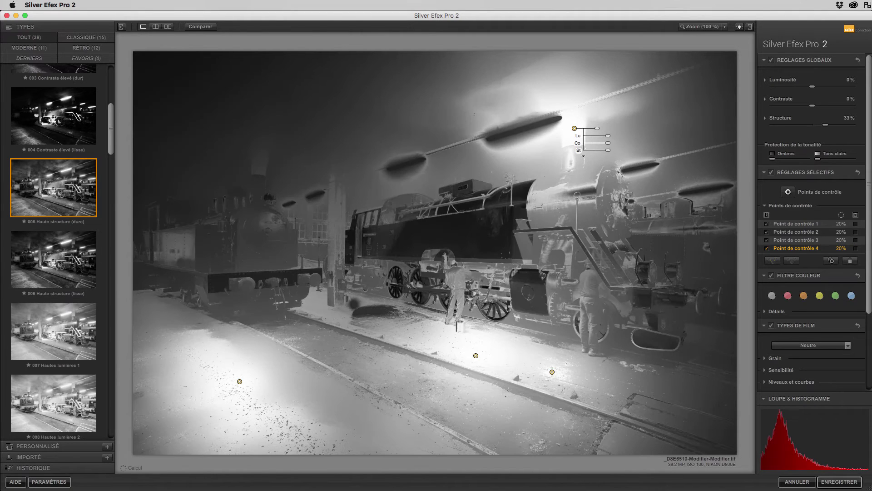
left_click_drag(608, 136, 613, 136)
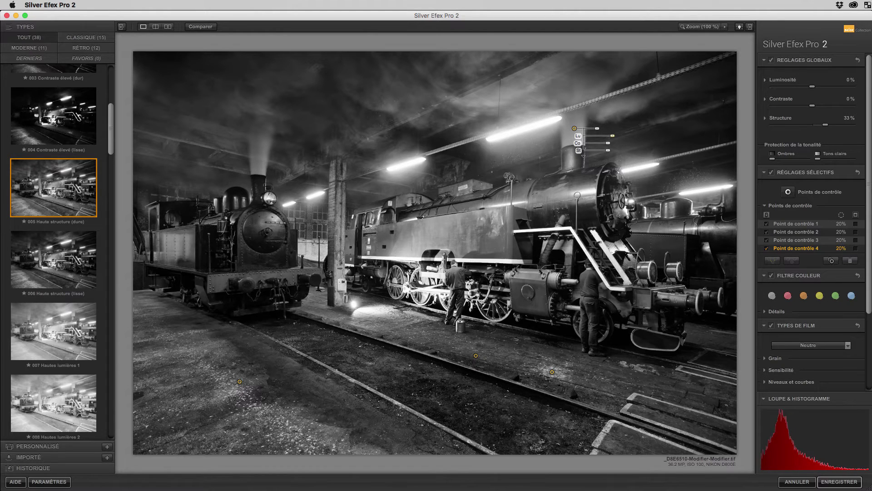
- Add a neutral control point on the right locomotive's boiler, below the chimney, to protect it from the smoke adjustment
left_click(788, 191)
left_click(574, 175)
left_click_drag(575, 175, 574, 192)
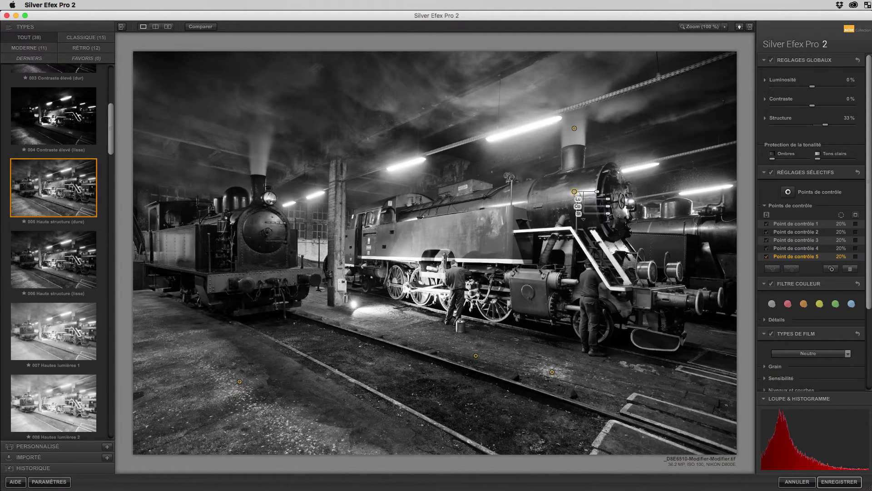
- Set the right smoke point's luminosity to 37% and duplicate the point onto the smoke above the left locomotive's chimney
left_click(574, 128)
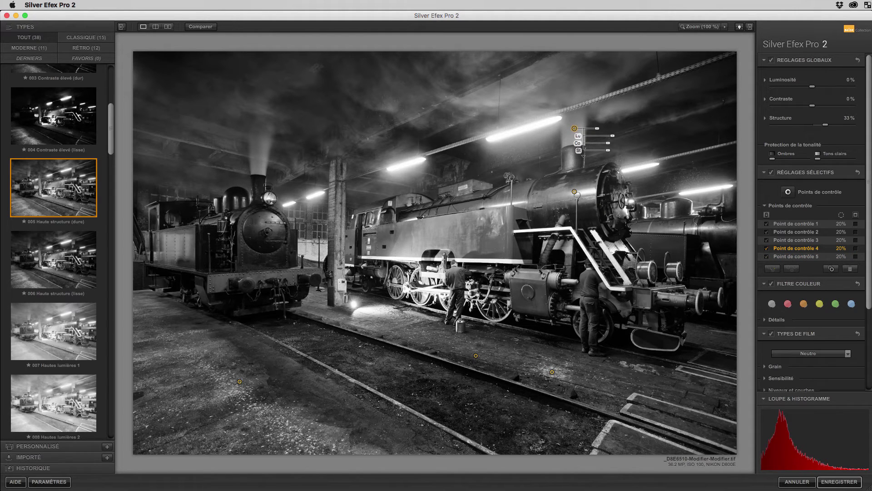
left_click_drag(612, 136, 615, 135)
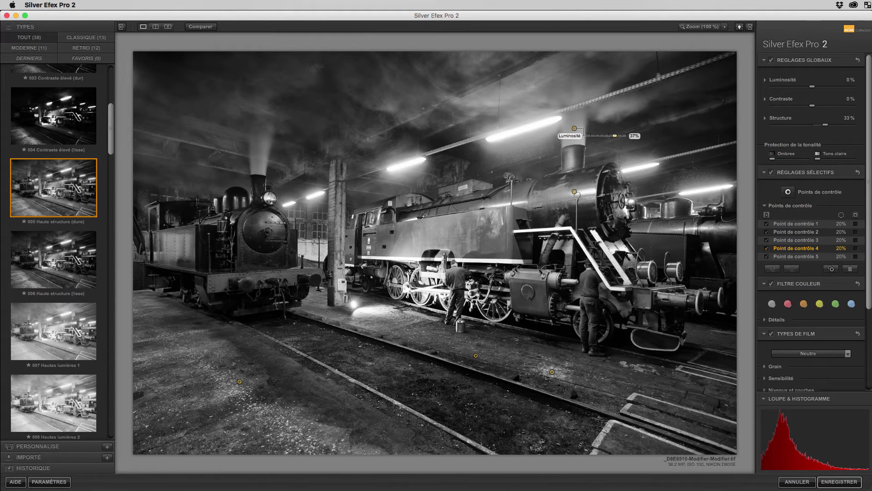
key("super+d")
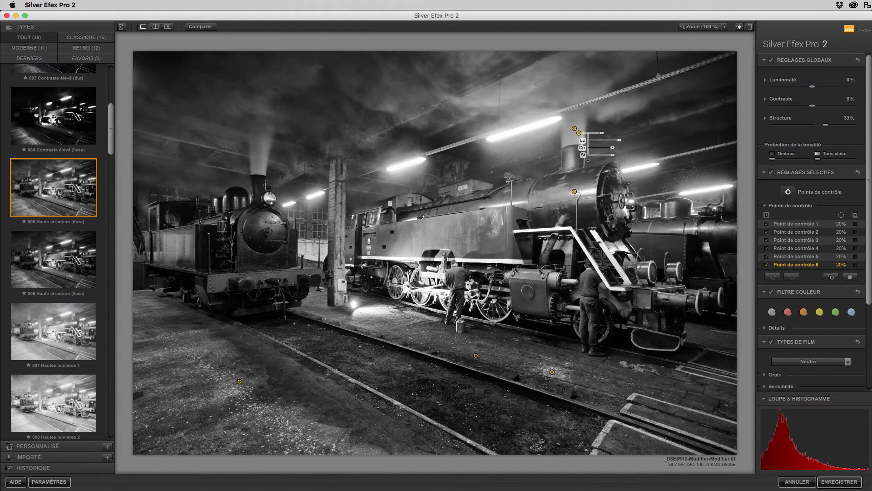
left_click_drag(579, 133, 260, 153)
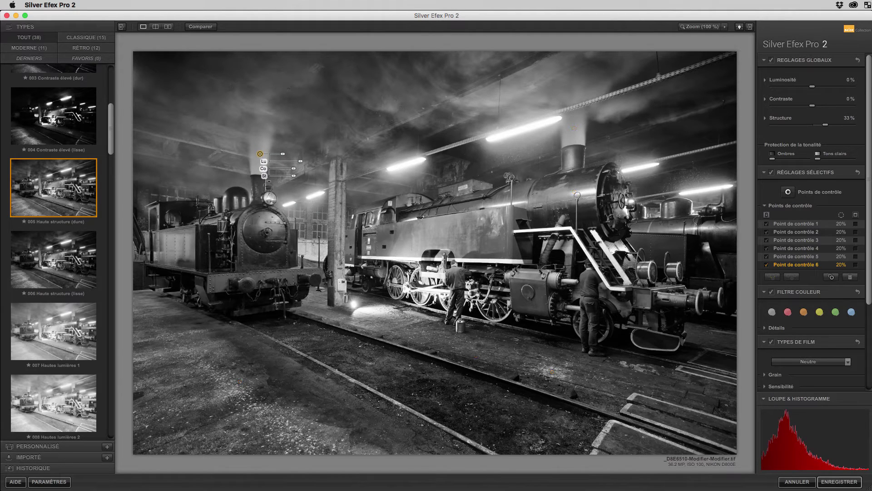
- Try a neutral control point on the left locomotive's front, then delete it while viewing the left smoke point's mask
key("super+shift+a")
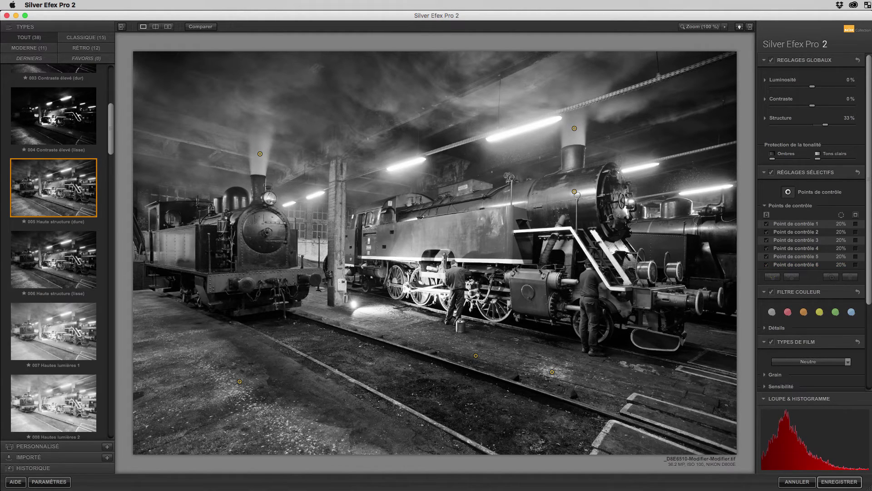
left_click(259, 219)
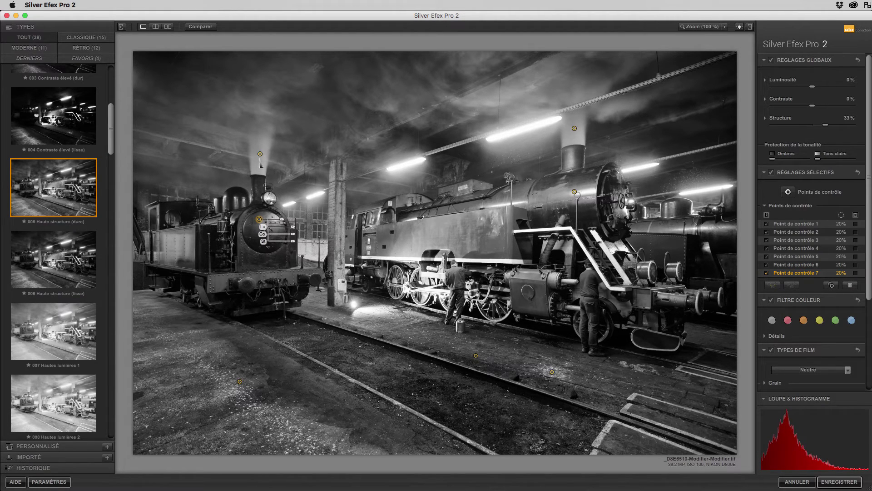
left_click(260, 155)
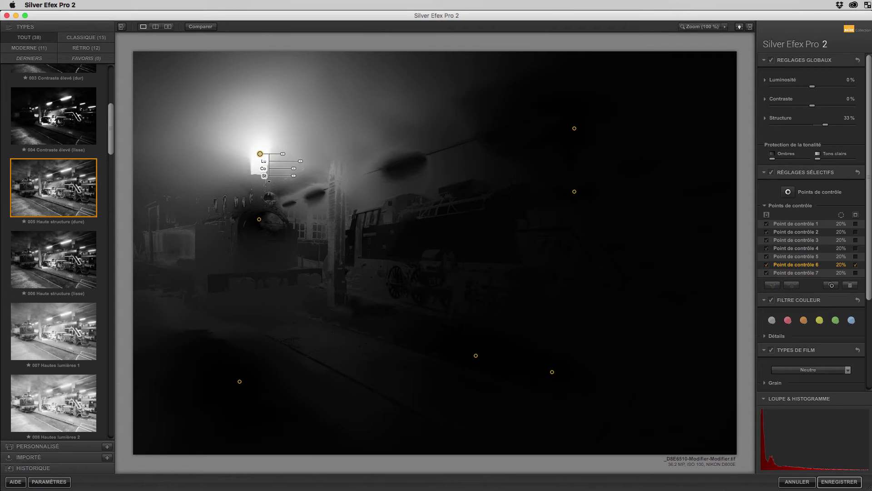
left_click(259, 219)
key("Delete")
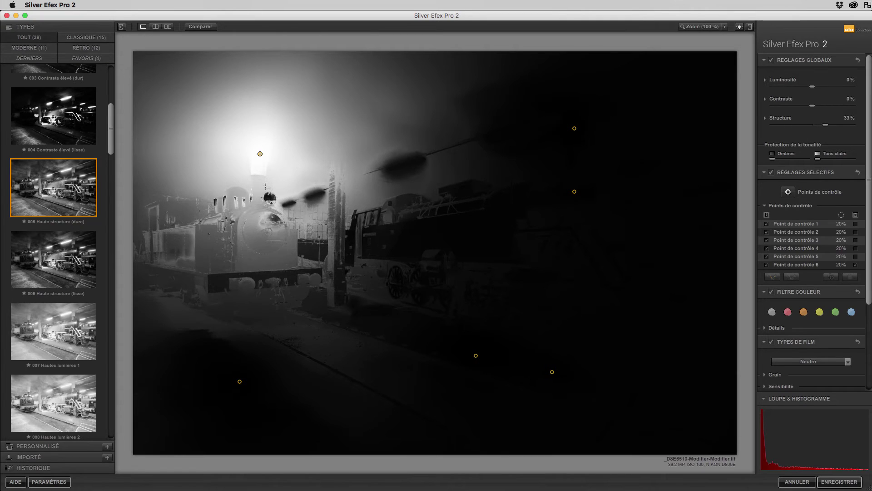
- Add a neutral control point on the left locomotive's front and reselect the smoke point above its chimney
key("super+shift+a")
left_click(257, 219)
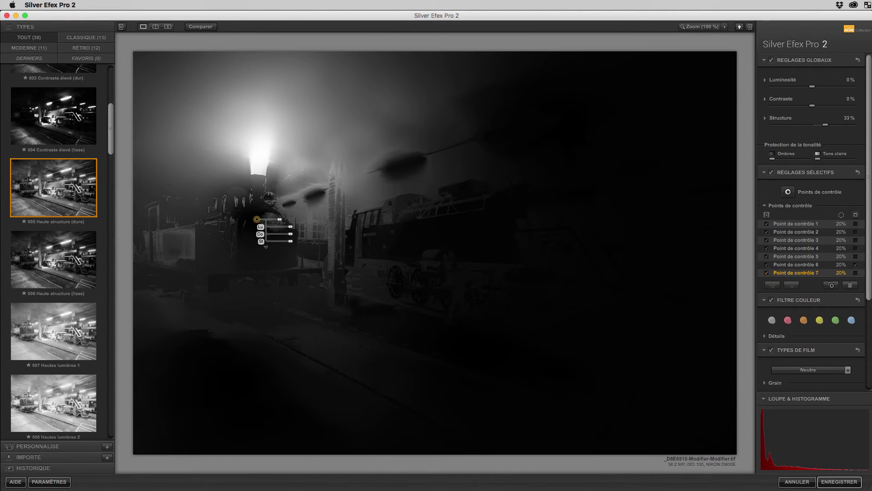
left_click(261, 155)
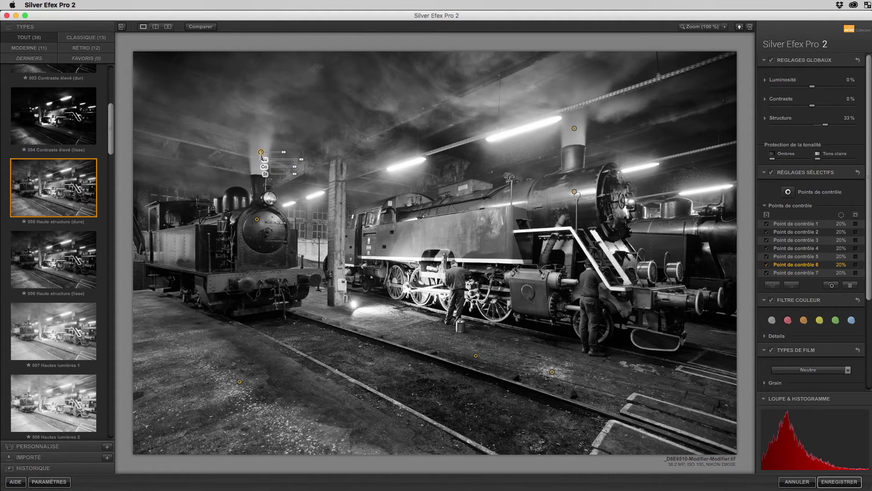
- Duplicate the left chimney's smoke point twice, placing the copies on the smoke higher above it and on the smoke at the upper centre
key("super+d")
left_click_drag(268, 159, 278, 91)
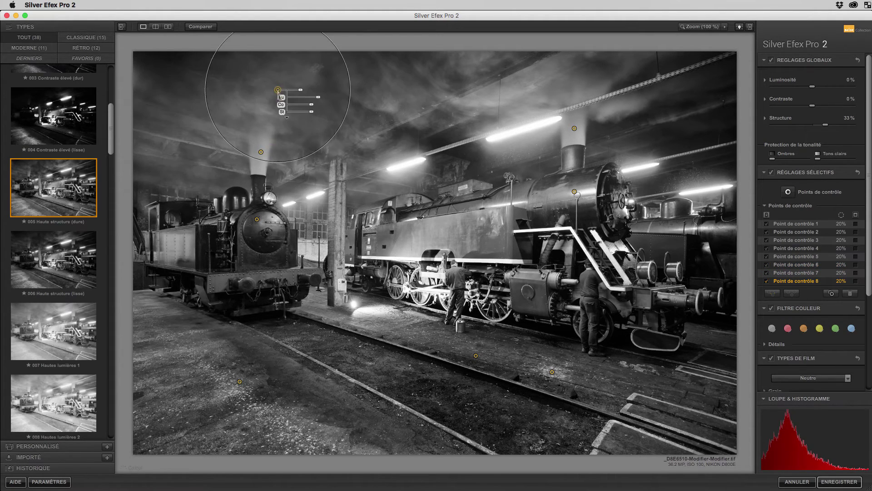
key("super+d")
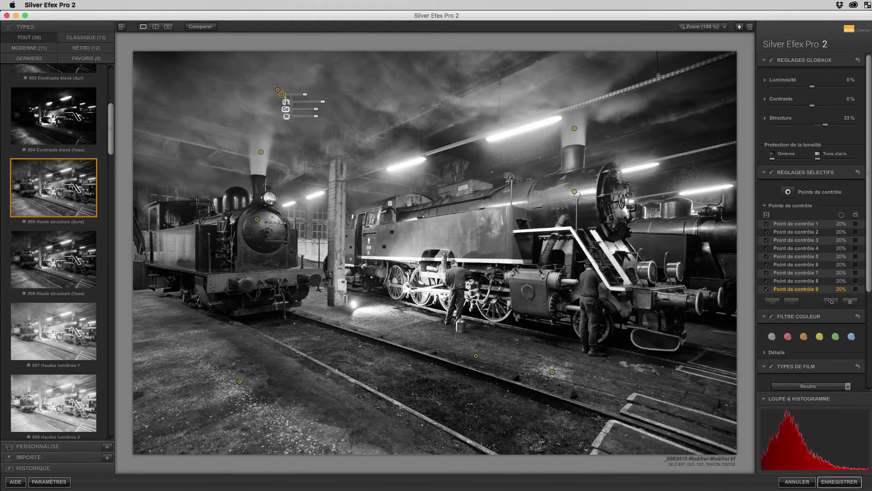
left_click_drag(282, 94, 450, 78)
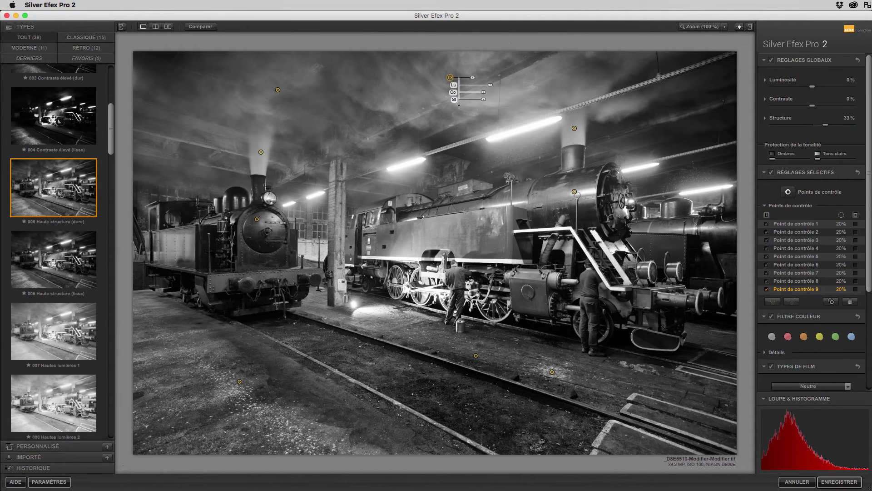
- Add a control point on the bright lamp at the pillar's foot, lower its luminosity and toggle the point's effect
left_click(788, 192)
left_click(354, 304)
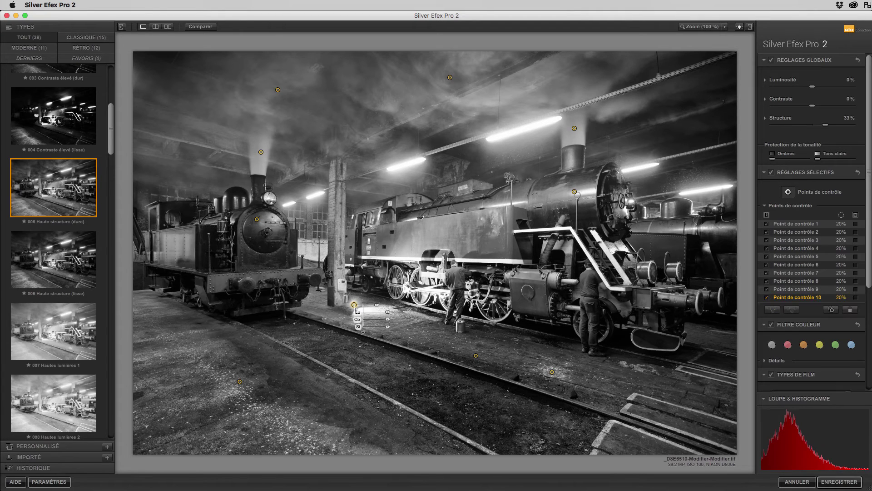
left_click_drag(387, 311, 379, 312)
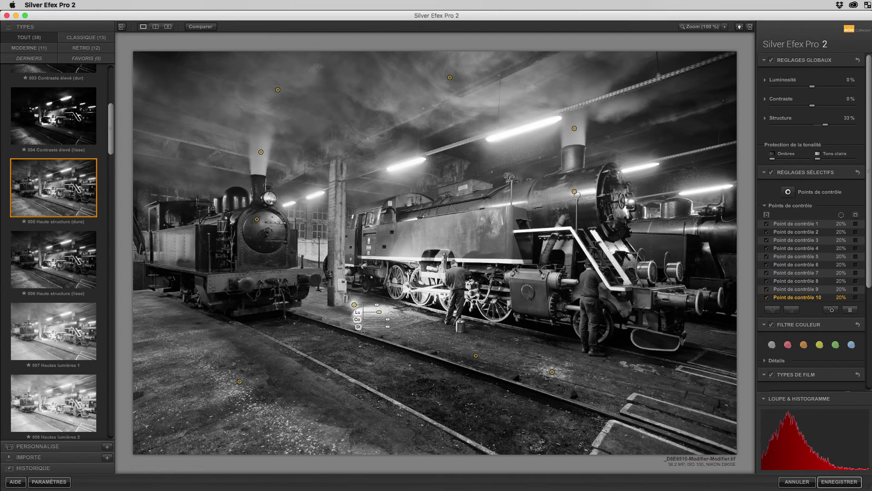
key("Escape")
left_click(354, 304)
key("Escape")
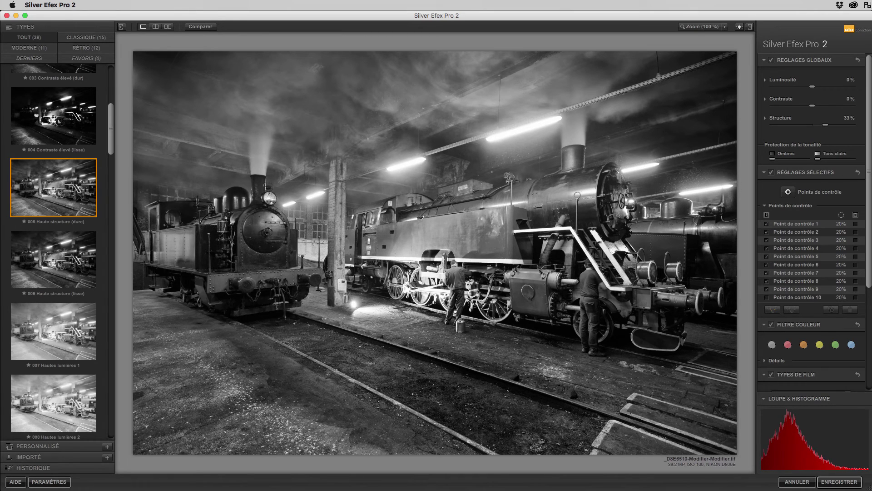
left_click(766, 297)
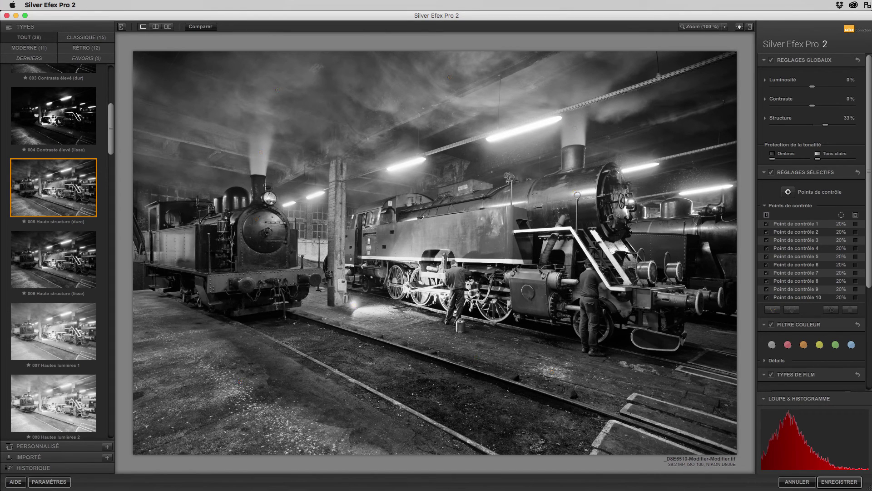
- Compare the edited black-and-white picture with the original image by switching between the two views
key("p")
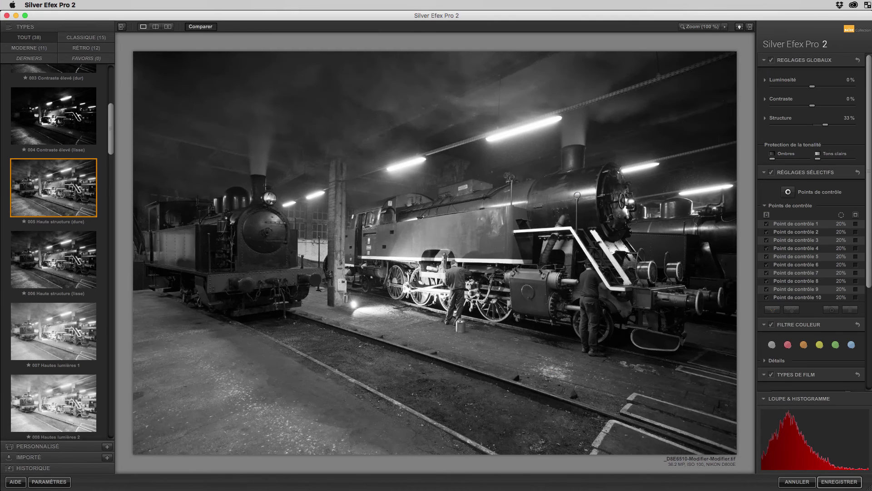
left_click(200, 26)
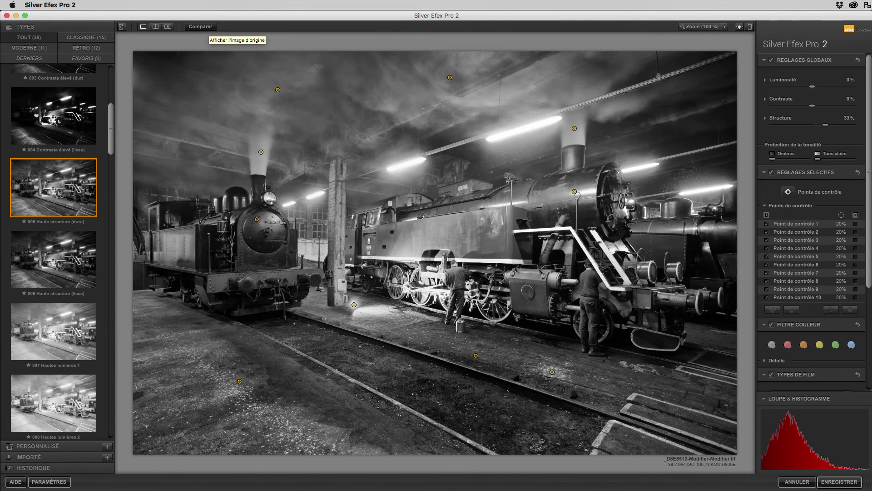
left_click(201, 27)
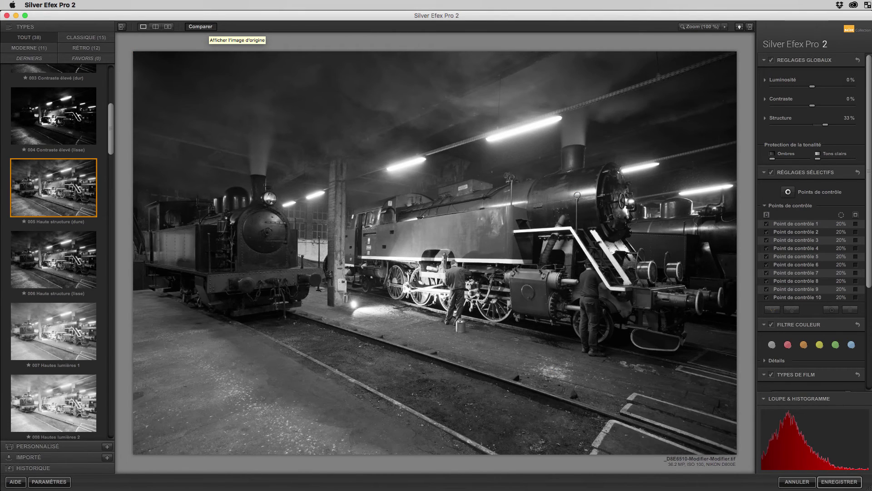
left_click(200, 26)
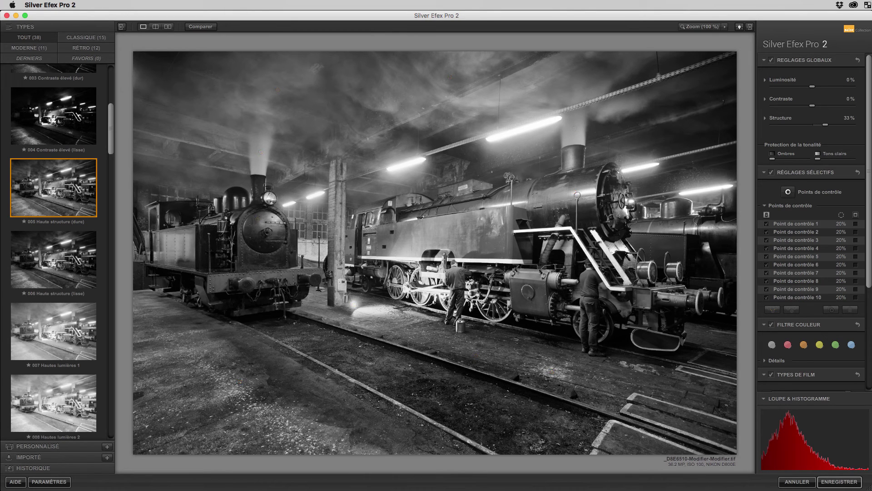
- Turn the effect of all control points off and back on to judge the local adjustments
left_click(766, 214)
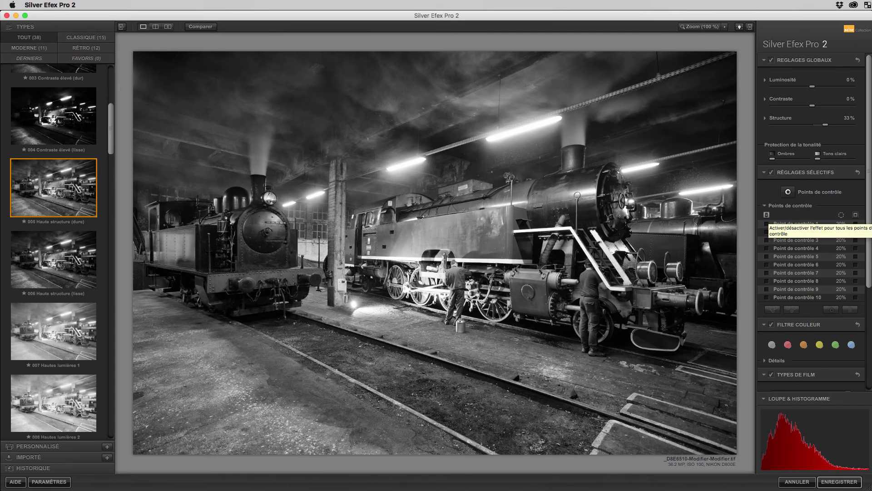
left_click(767, 214)
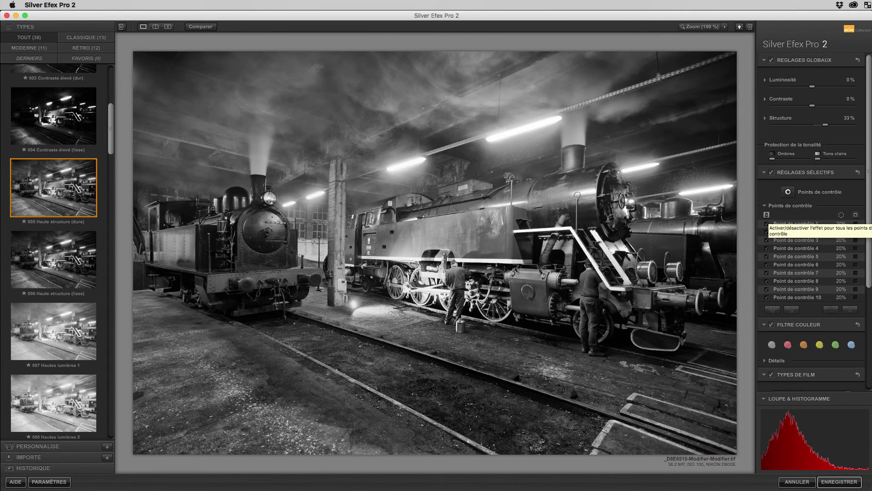
left_click(766, 215)
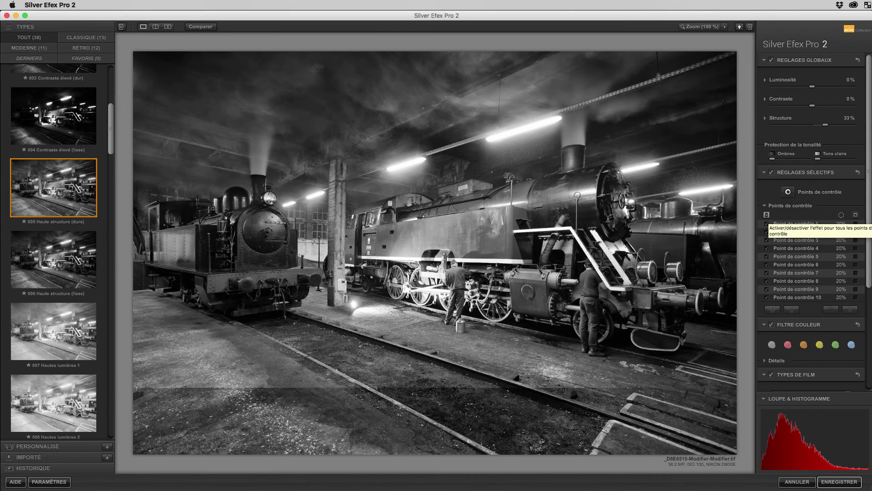
left_click(767, 215)
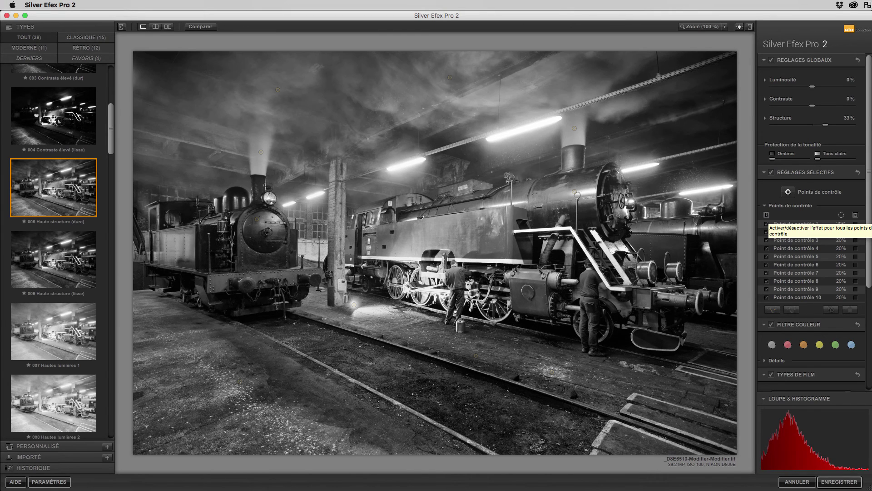
- Slightly lower the luminosity of the control point on the left ground, box-select the two ground points beside the rails, and clear the selection
left_click(240, 382)
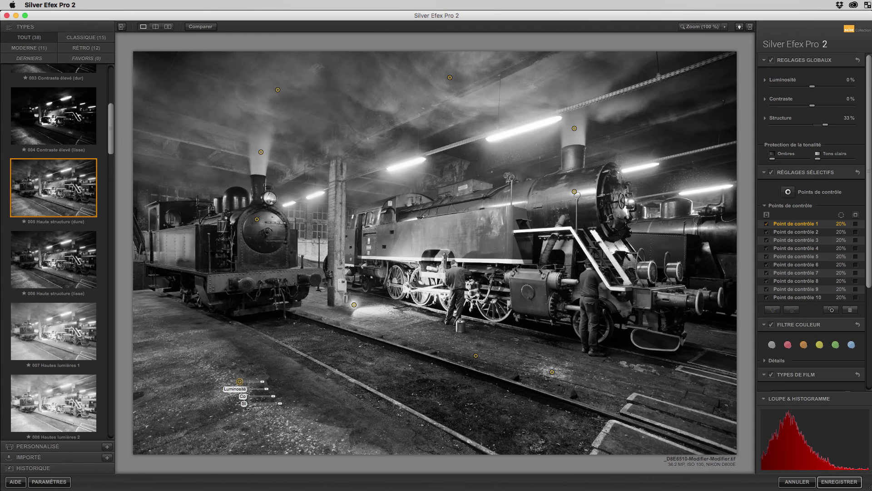
left_click_drag(266, 388, 264, 388)
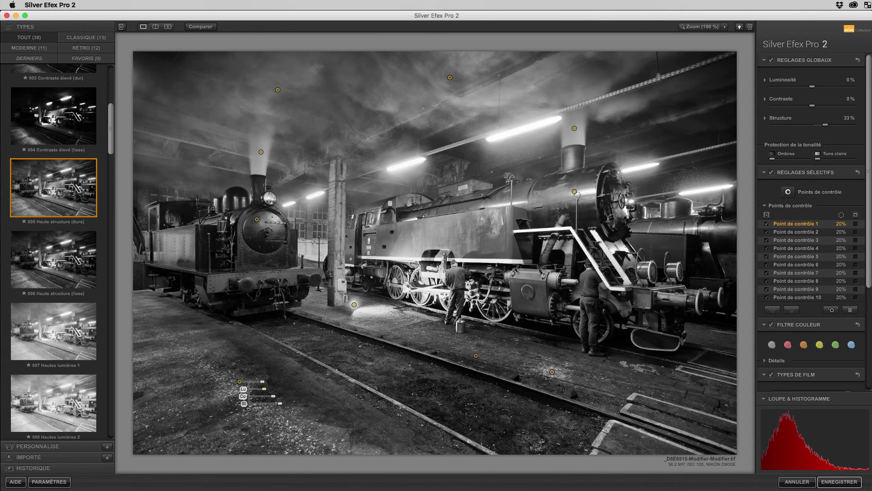
left_click_drag(472, 345, 577, 379)
key("Escape")
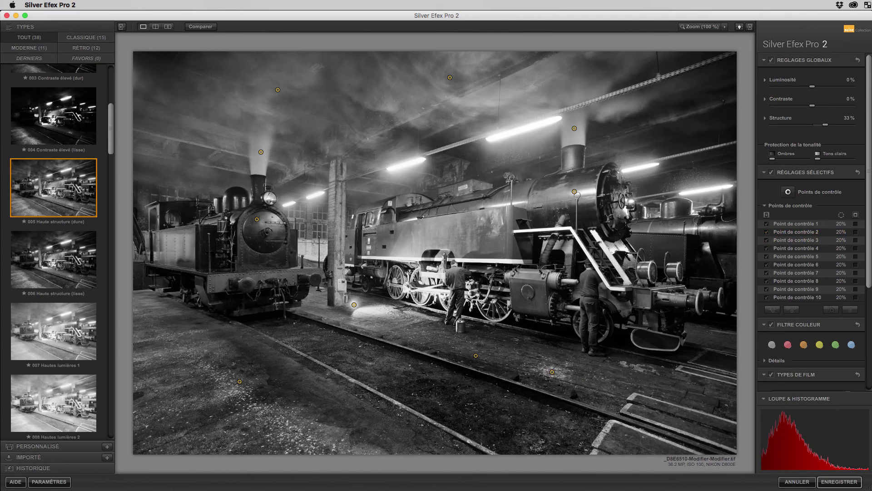
- Burn the photo's bottom edge with 23% intensity, 55% size and 53% transition, and toggle the finishing adjustments to check the effect
scroll(813, 219, "down", 5)
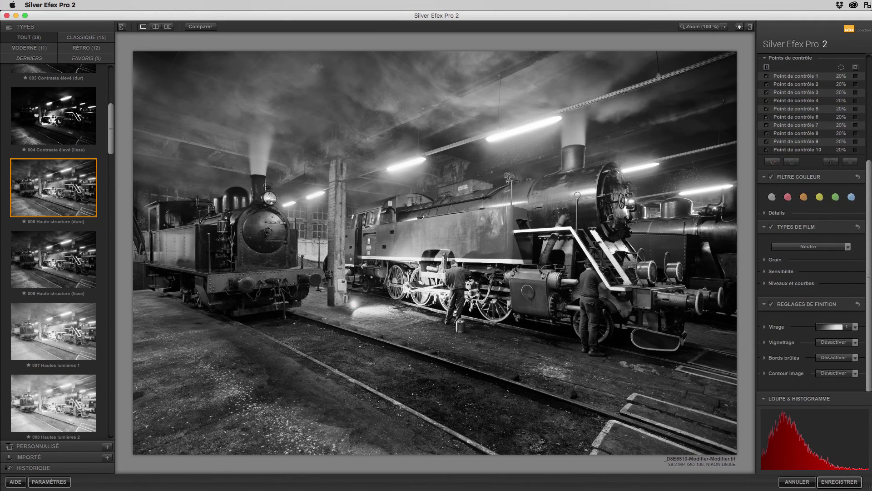
left_click(783, 358)
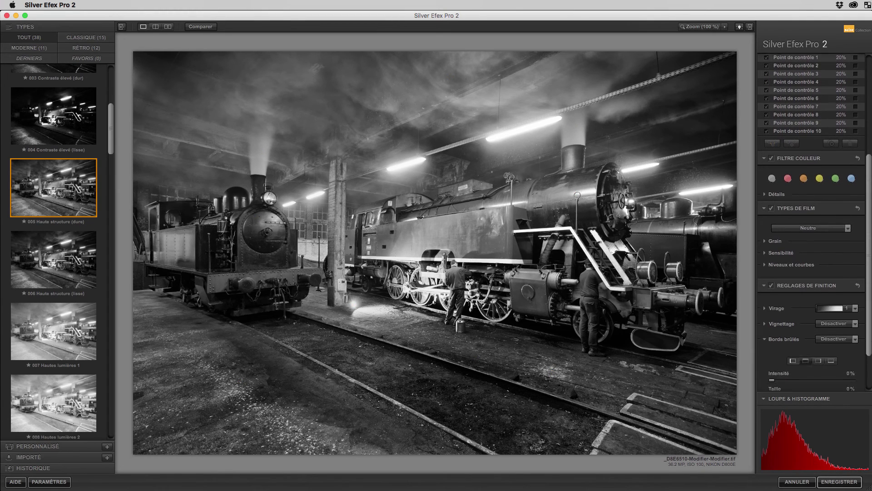
left_click(831, 305)
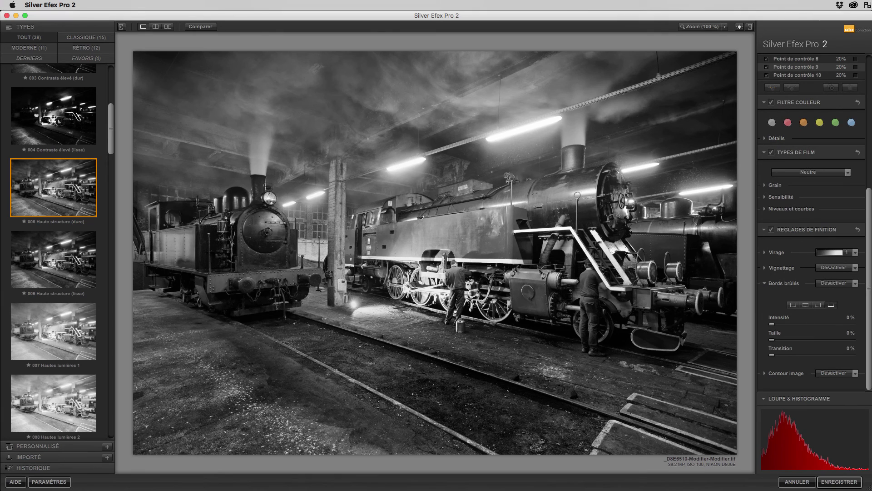
left_click(814, 324)
left_click(816, 339)
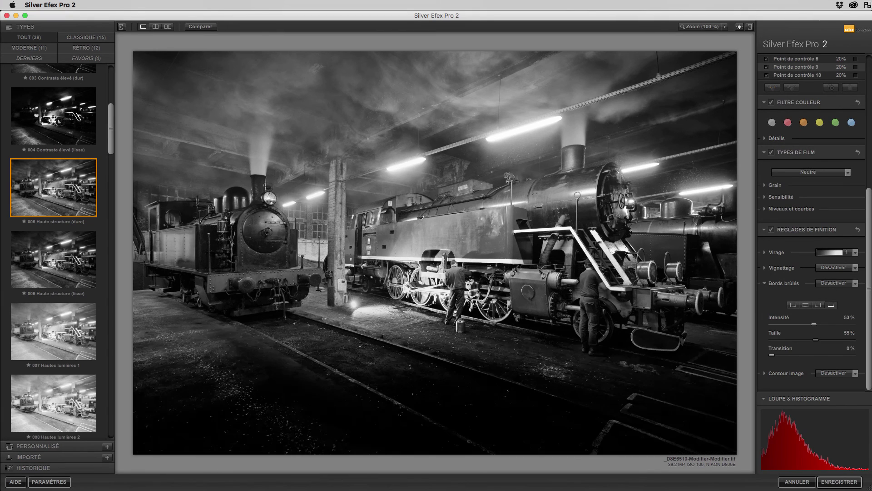
left_click(814, 355)
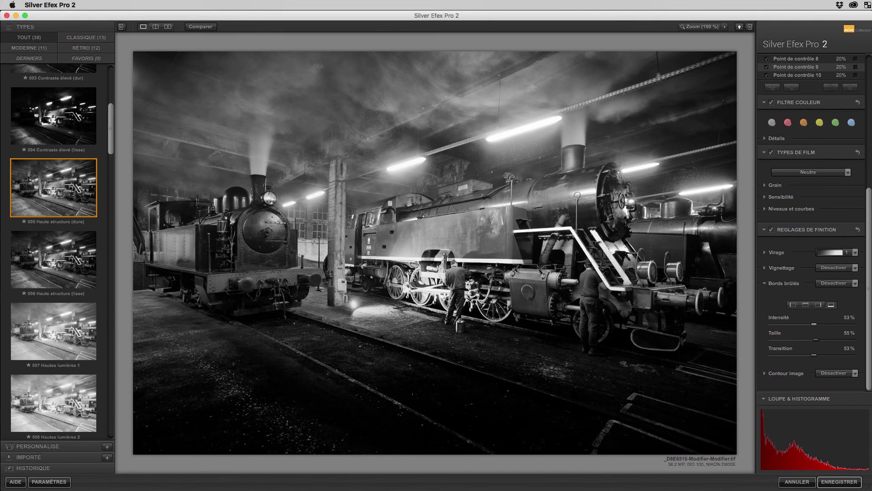
left_click_drag(814, 324, 791, 324)
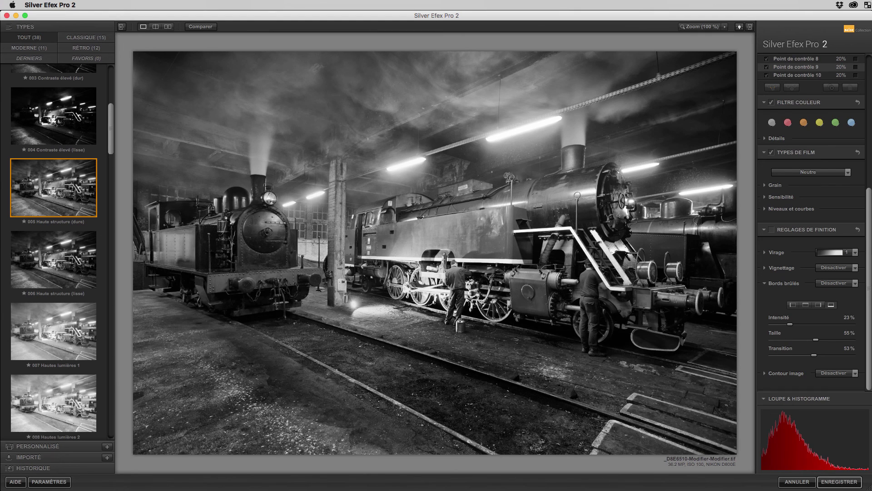
left_click(771, 229)
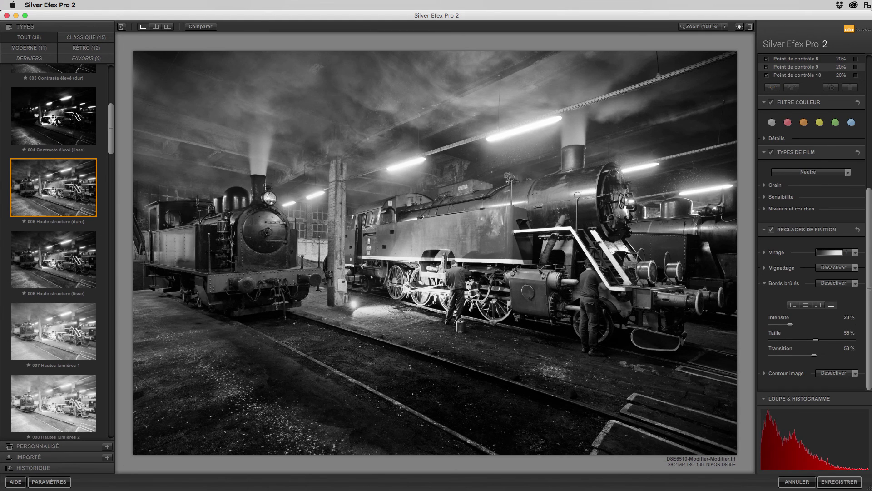